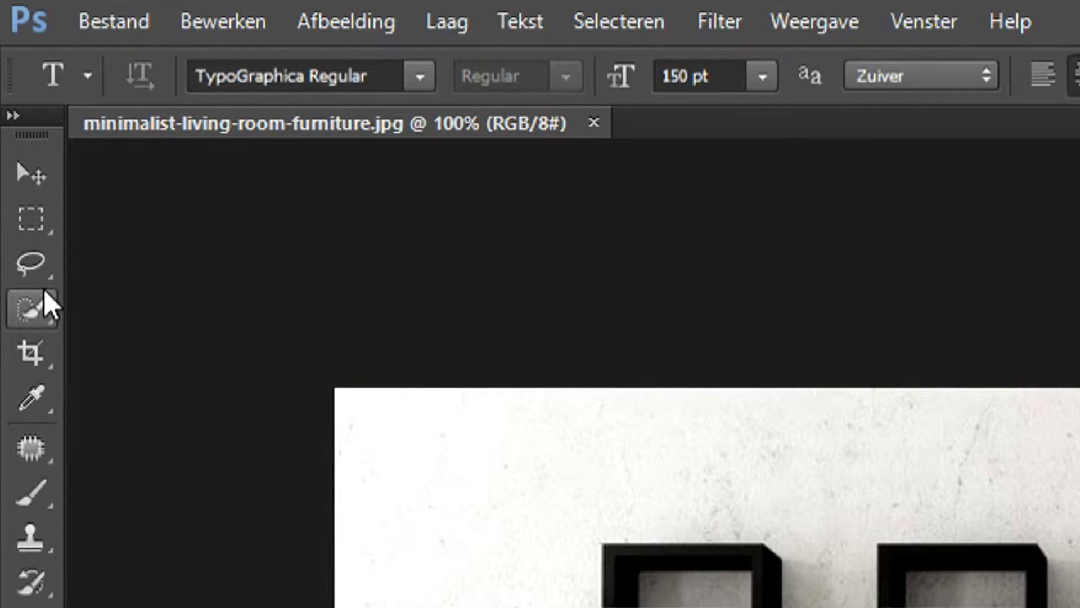
Step: Quick-select the red middle pillow, adding its bottom-left corner and excluding the dark strip by the green pillow
{"action": "left_click", "coordinate": [11, 103]}
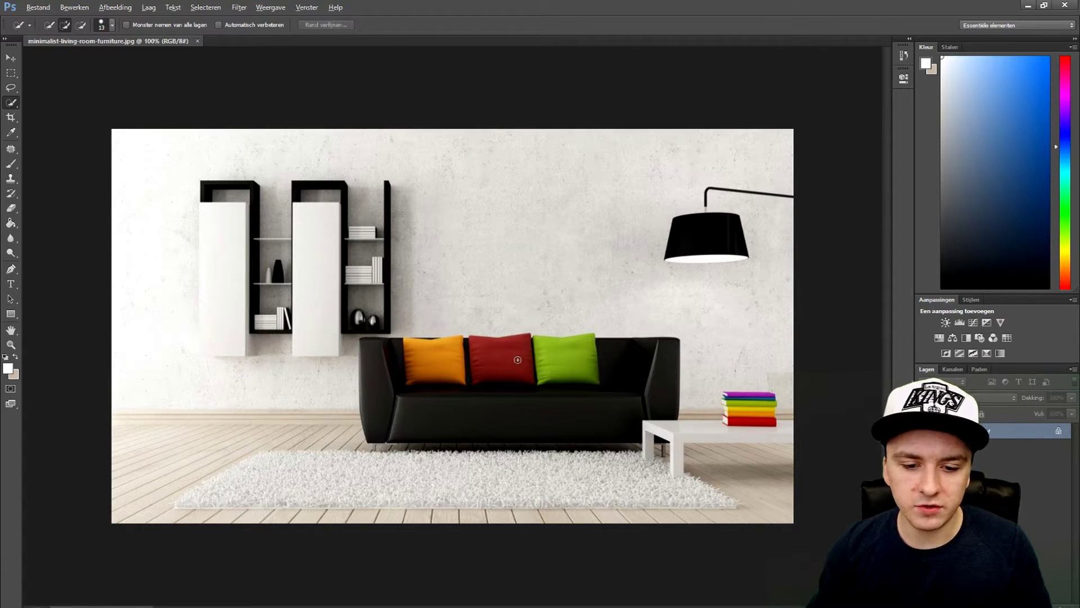
{"action": "scroll", "coordinate": [498, 349], "scroll_direction": "up", "scroll_amount": 8}
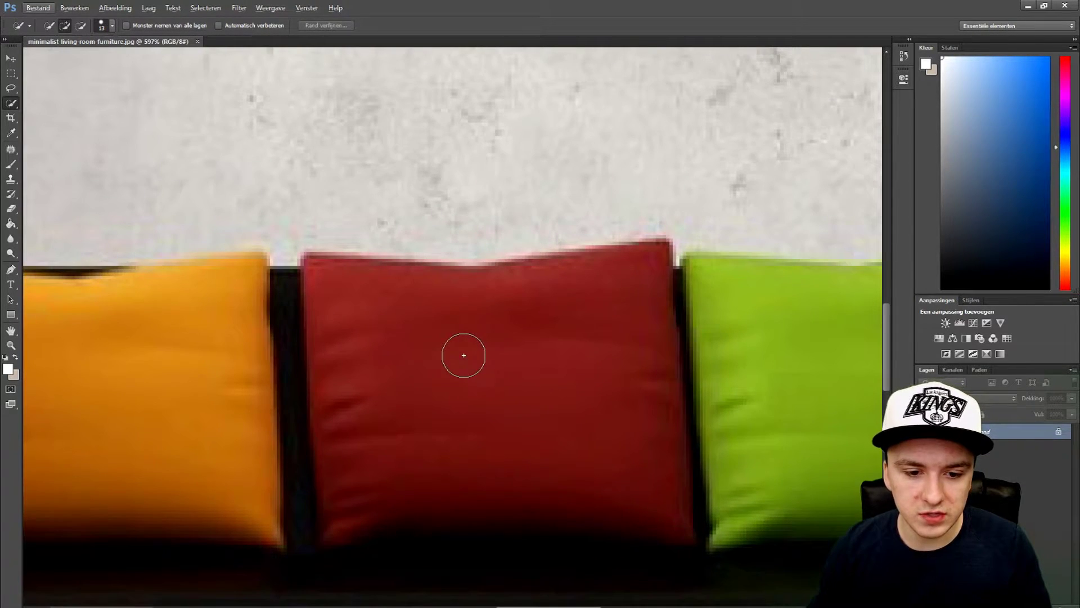
{"action": "mouse_move", "coordinate": [464, 355]}
{"action": "left_mouse_down"}
{"action": "mouse_move", "coordinate": [413, 329]}
{"action": "mouse_move", "coordinate": [346, 506]}
{"action": "mouse_move", "coordinate": [354, 475]}
{"action": "left_mouse_up"}
{"action": "left_click", "coordinate": [365, 478]}
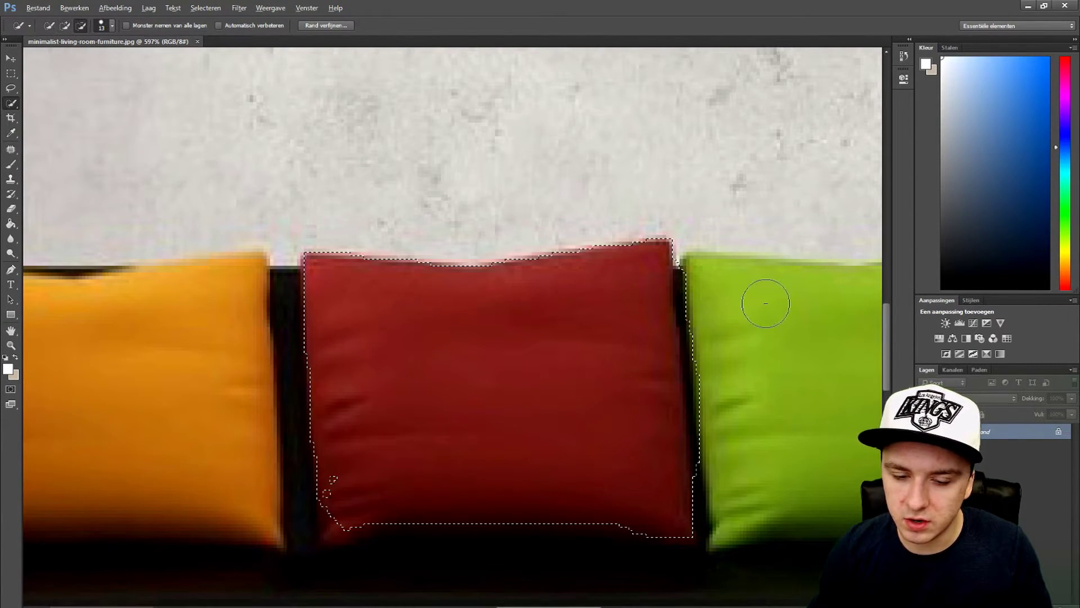
{"action": "scroll", "coordinate": [764, 302], "scroll_direction": "up", "scroll_amount": 3}
{"action": "scroll", "coordinate": [622, 233], "scroll_direction": "down", "scroll_amount": 2}
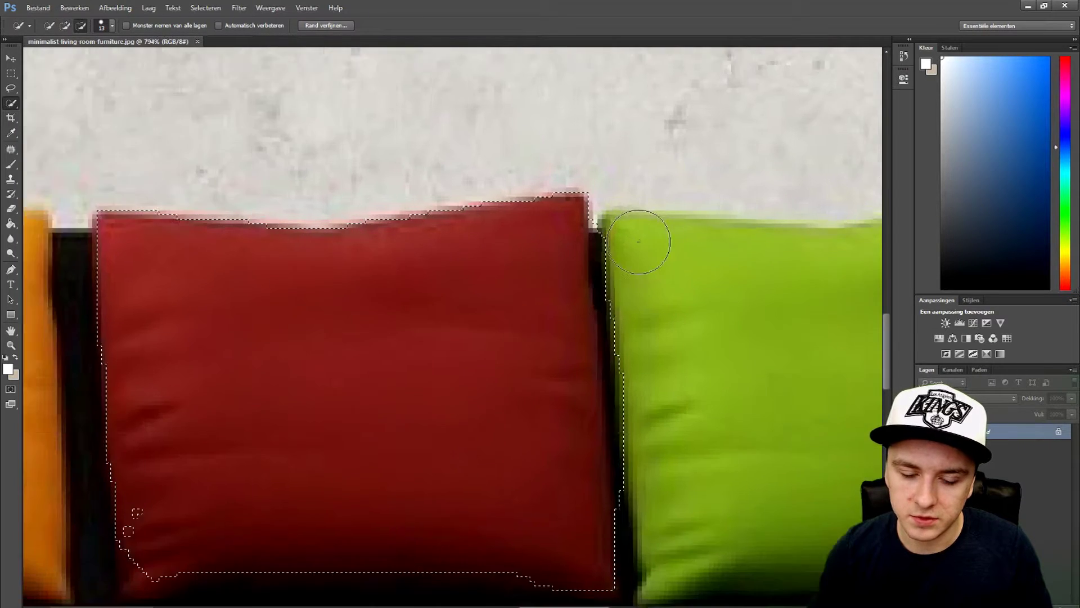
{"action": "mouse_move", "coordinate": [621, 203]}
{"action": "left_mouse_down"}
{"action": "mouse_move", "coordinate": [638, 306]}
{"action": "mouse_move", "coordinate": [641, 509]}
{"action": "left_mouse_up"}
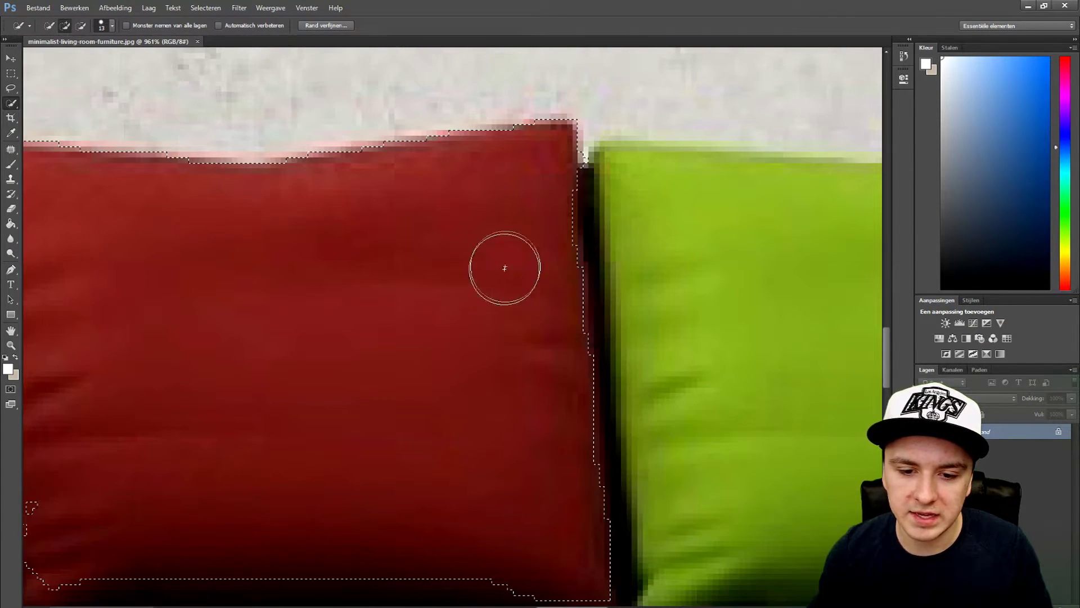
{"action": "left_click_drag", "start_coordinate": [531, 193], "coordinate": [549, 261]}
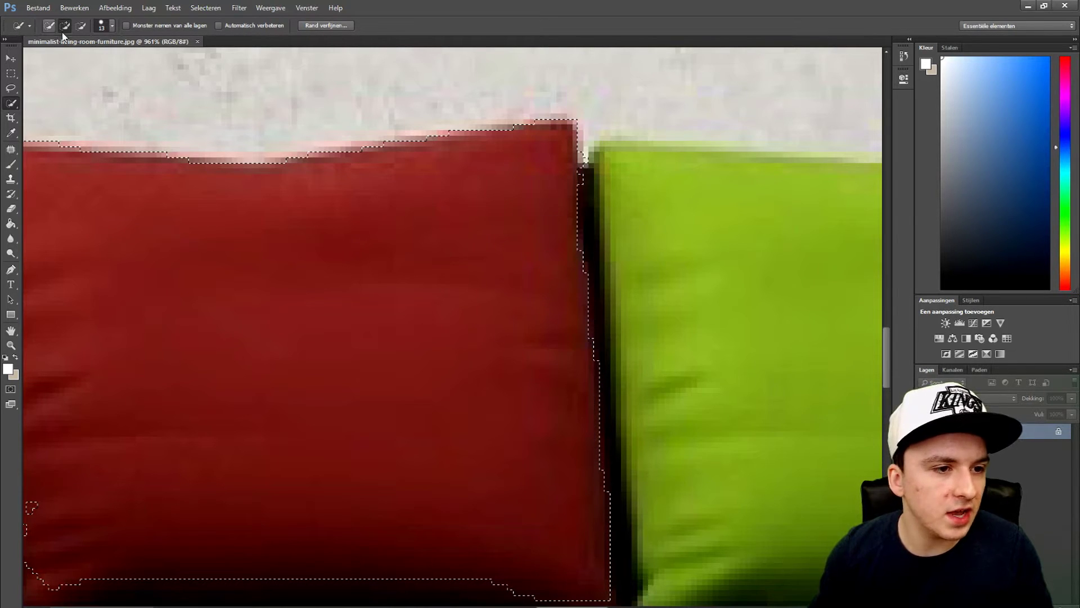
Step: With a 6 px brush, trim a bite near the top-right corner and add slivers along the right edge
{"action": "left_click", "coordinate": [102, 28]}
{"action": "left_click_drag", "start_coordinate": [59, 60], "coordinate": [55, 62]}
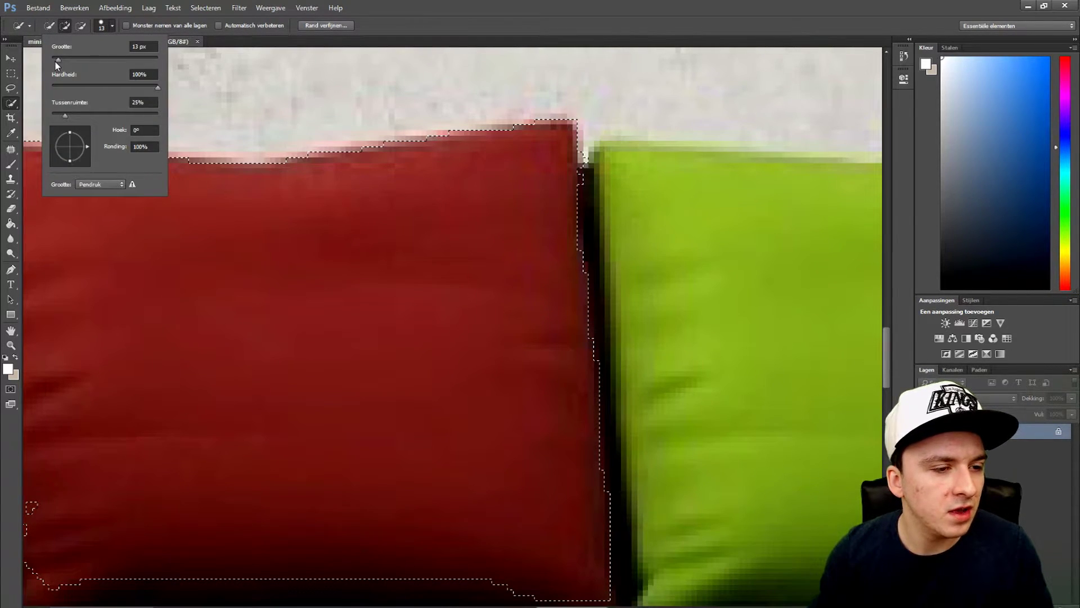
{"action": "key", "text": "alt"}
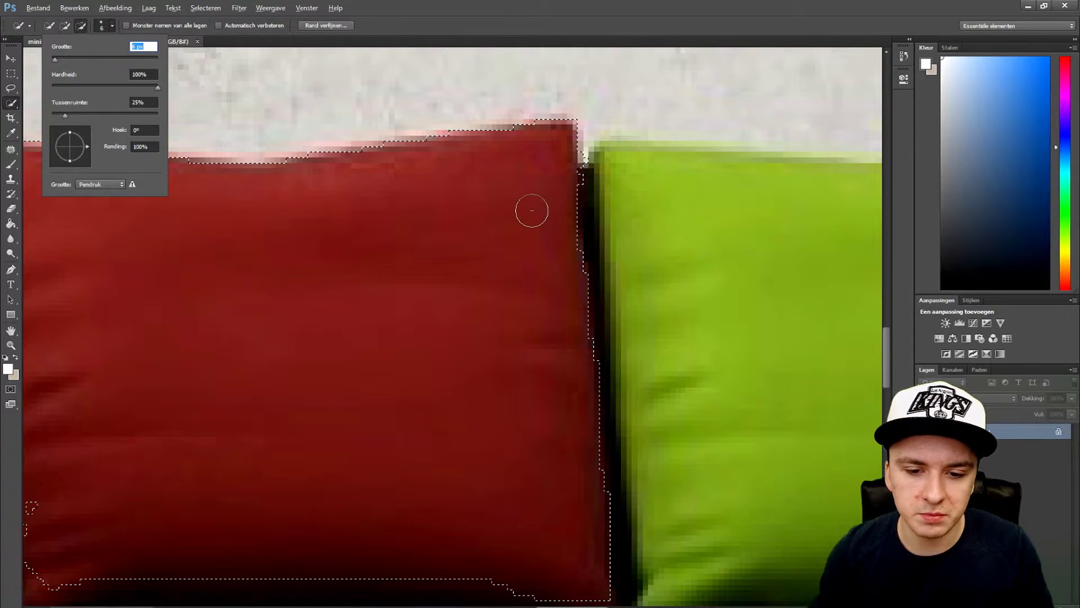
{"action": "key", "text": "Return"}
{"action": "scroll", "coordinate": [571, 217], "scroll_direction": "up", "scroll_amount": 1}
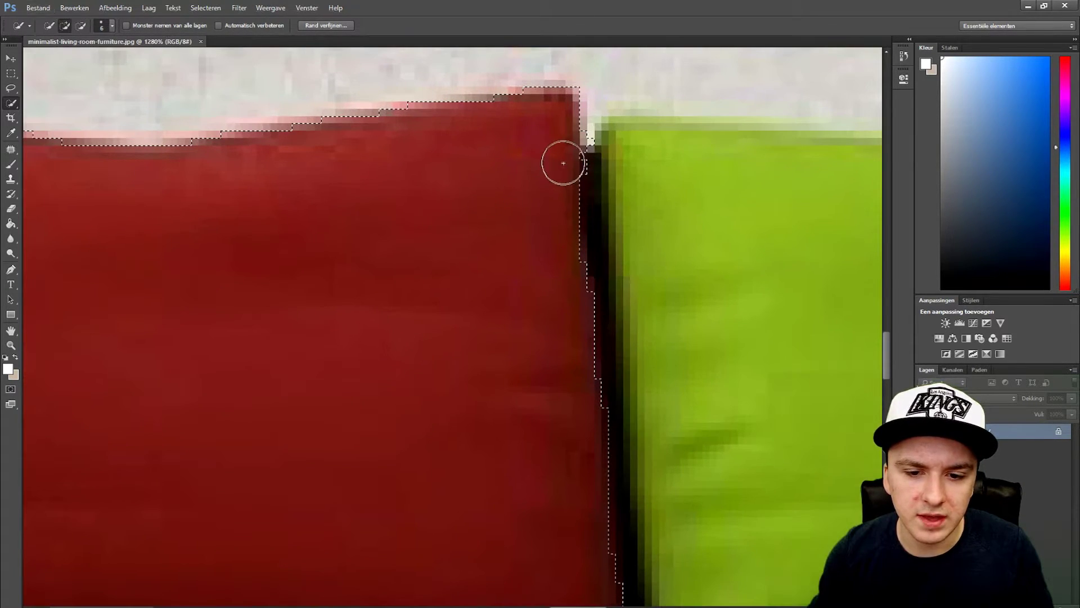
{"action": "left_click_drag", "start_coordinate": [562, 164], "coordinate": [562, 192]}
{"action": "scroll", "coordinate": [557, 225], "scroll_direction": "down", "scroll_amount": 5}
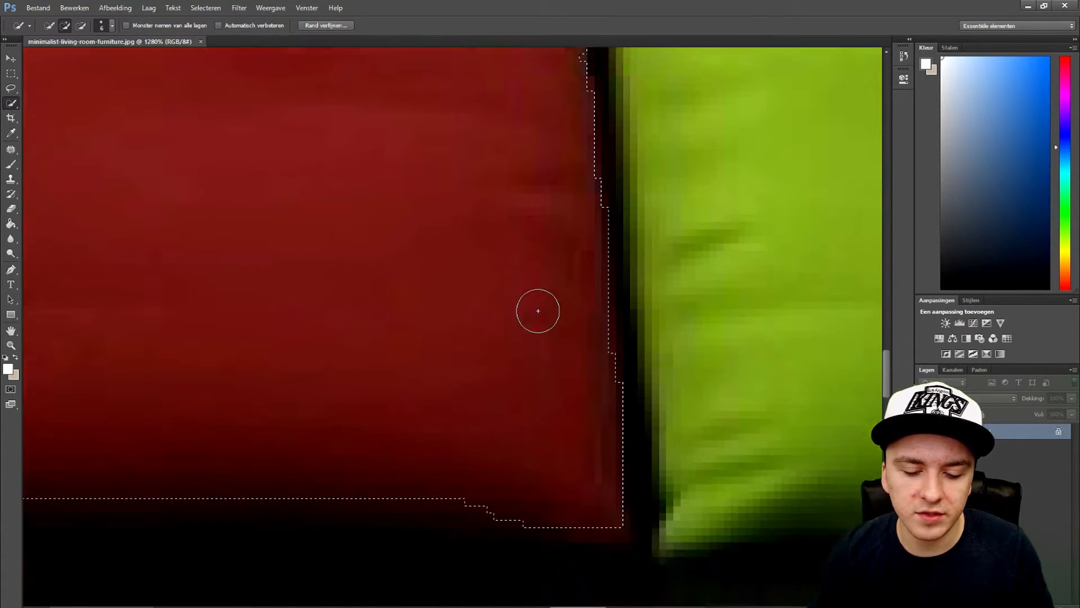
{"action": "mouse_move", "coordinate": [598, 441]}
{"action": "left_mouse_down"}
{"action": "mouse_move", "coordinate": [552, 437]}
{"action": "mouse_move", "coordinate": [623, 507]}
{"action": "mouse_move", "coordinate": [471, 514]}
{"action": "mouse_move", "coordinate": [623, 518]}
{"action": "mouse_move", "coordinate": [646, 350]}
{"action": "mouse_move", "coordinate": [610, 454]}
{"action": "left_mouse_up"}
{"action": "left_click", "coordinate": [610, 453]}
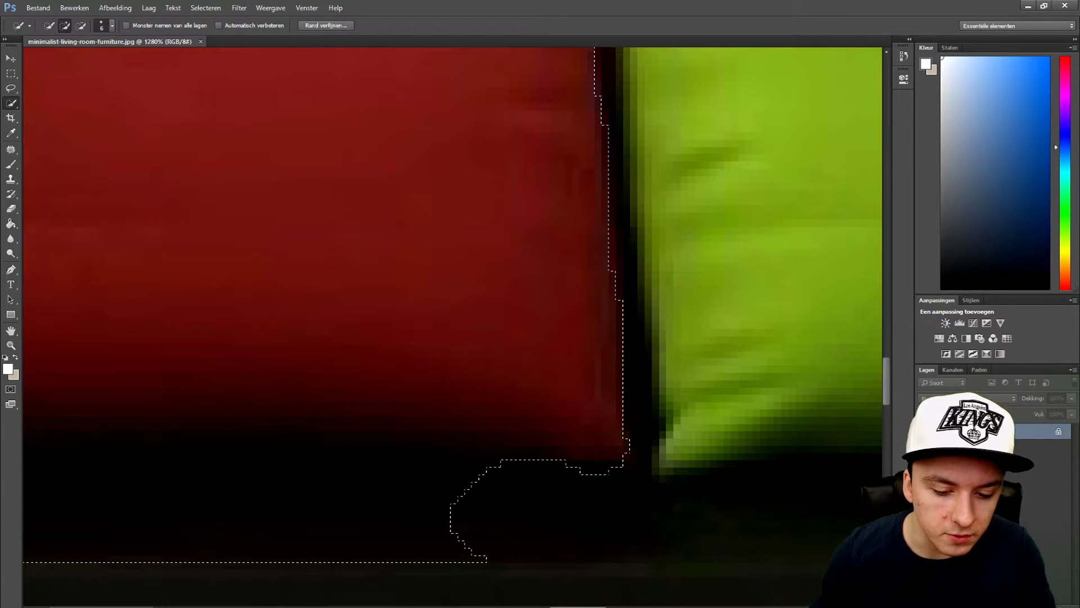
{"action": "scroll", "coordinate": [557, 590], "scroll_direction": "left", "scroll_amount": 6}
{"action": "scroll", "coordinate": [557, 591], "scroll_direction": "right", "scroll_amount": 3}
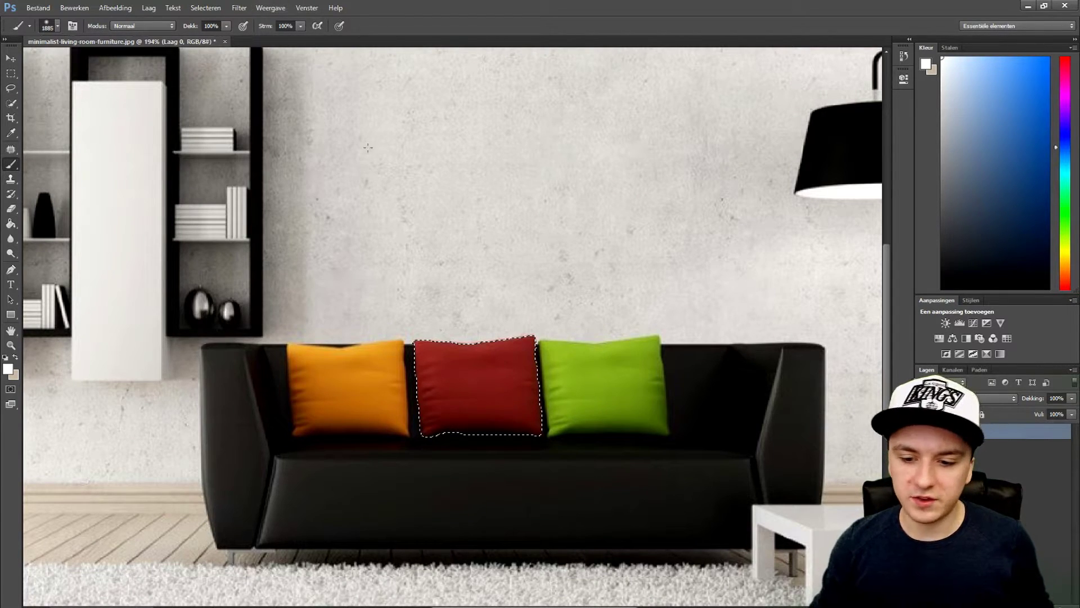
Step: In Hue/Saturation (Kleurtoon/verzadiging), shift the pillow's hue to about -140 so it previews blue
{"action": "left_click", "coordinate": [122, 9]}
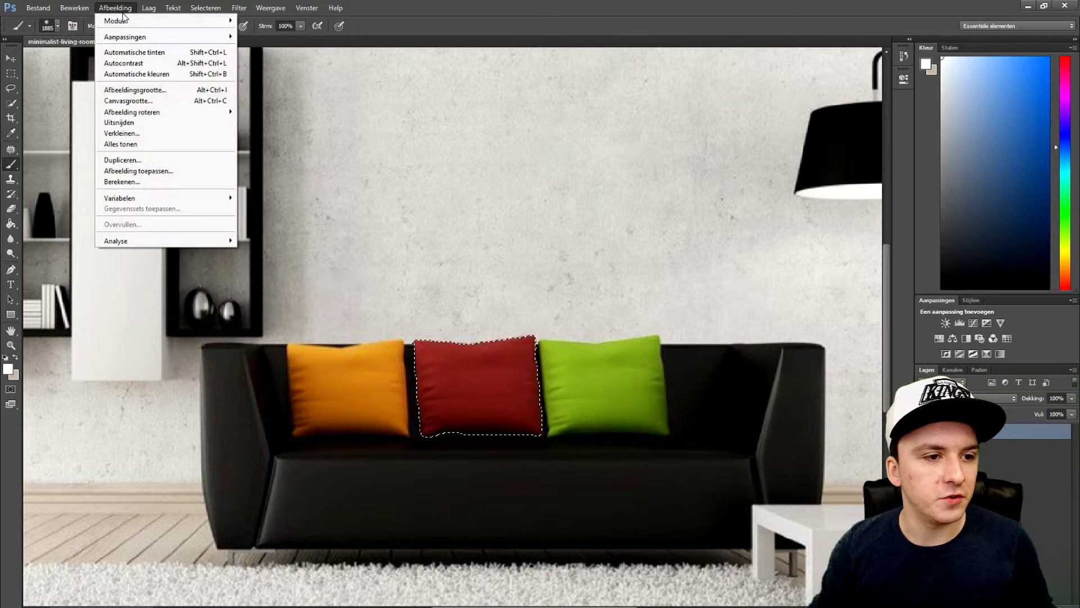
{"action": "mouse_move", "coordinate": [135, 41]}
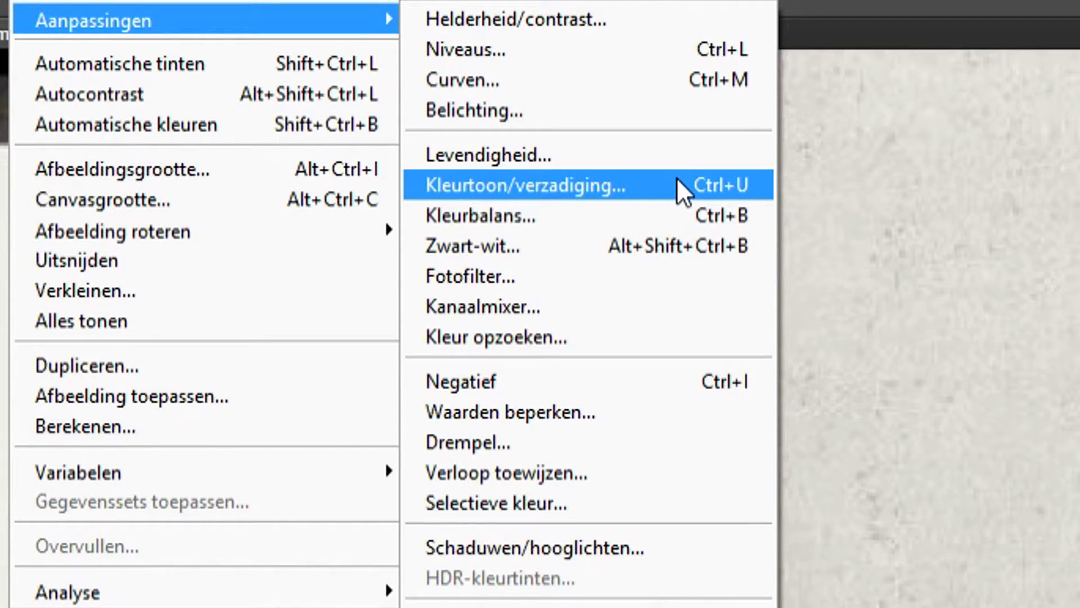
{"action": "left_click", "coordinate": [684, 189]}
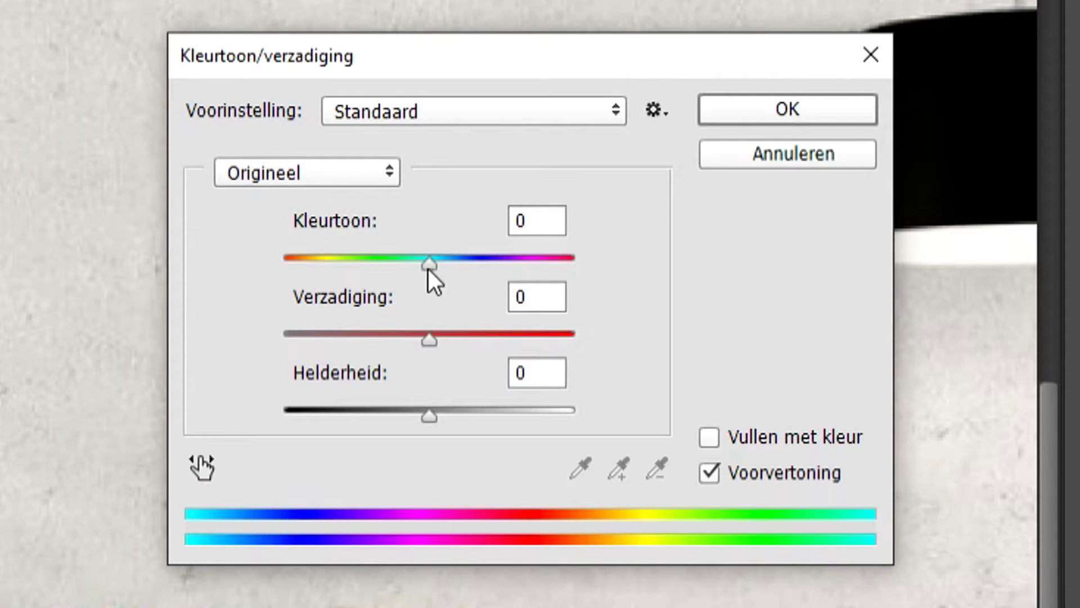
{"action": "left_click_drag", "start_coordinate": [427, 269], "coordinate": [426, 268]}
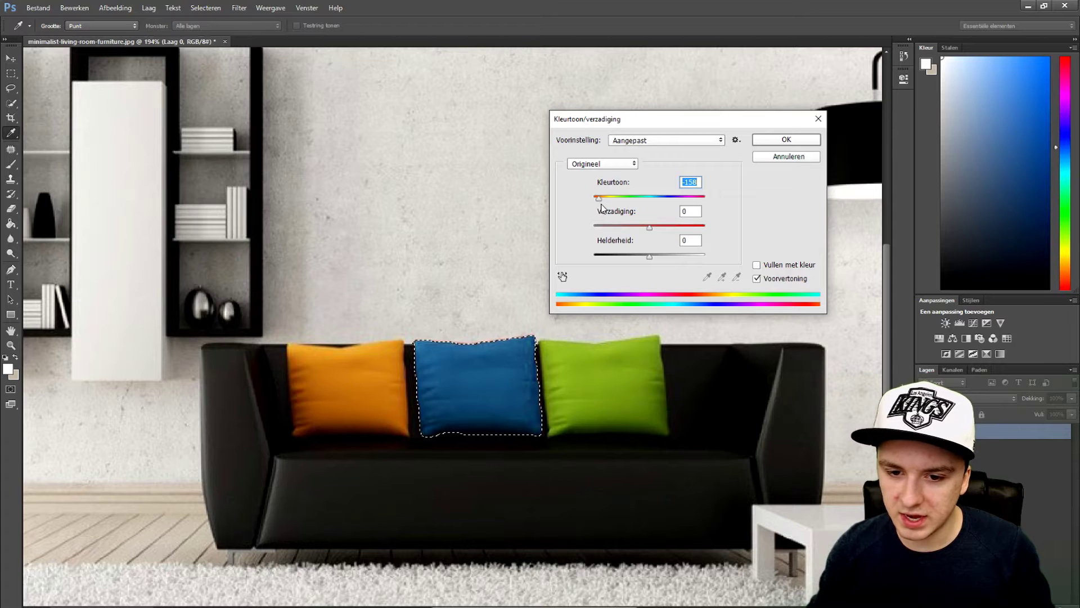
{"action": "left_click_drag", "start_coordinate": [602, 208], "coordinate": [643, 209]}
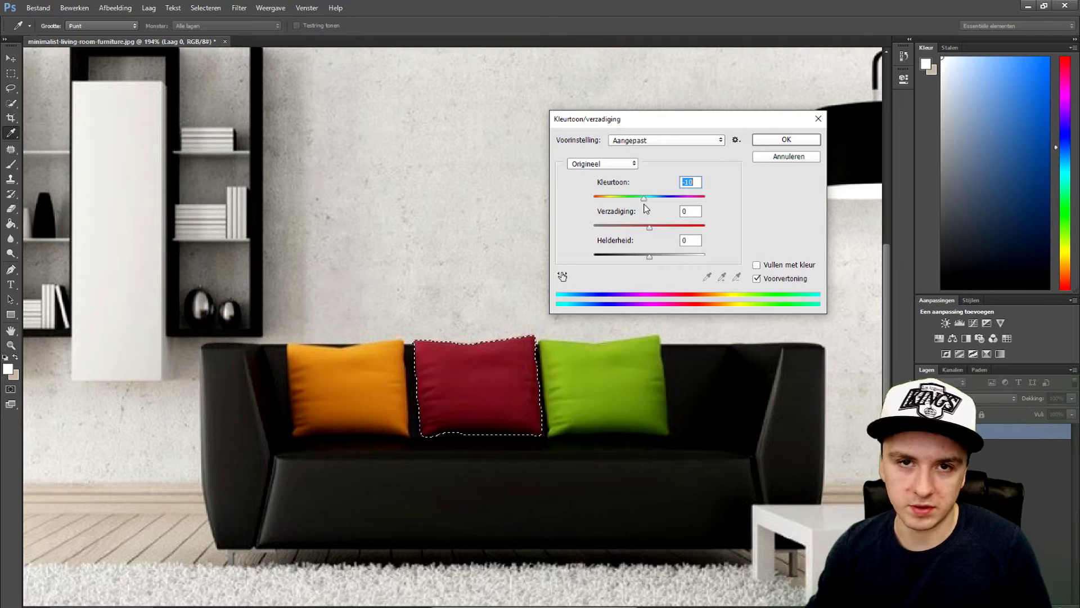
{"action": "left_click_drag", "start_coordinate": [646, 209], "coordinate": [602, 202]}
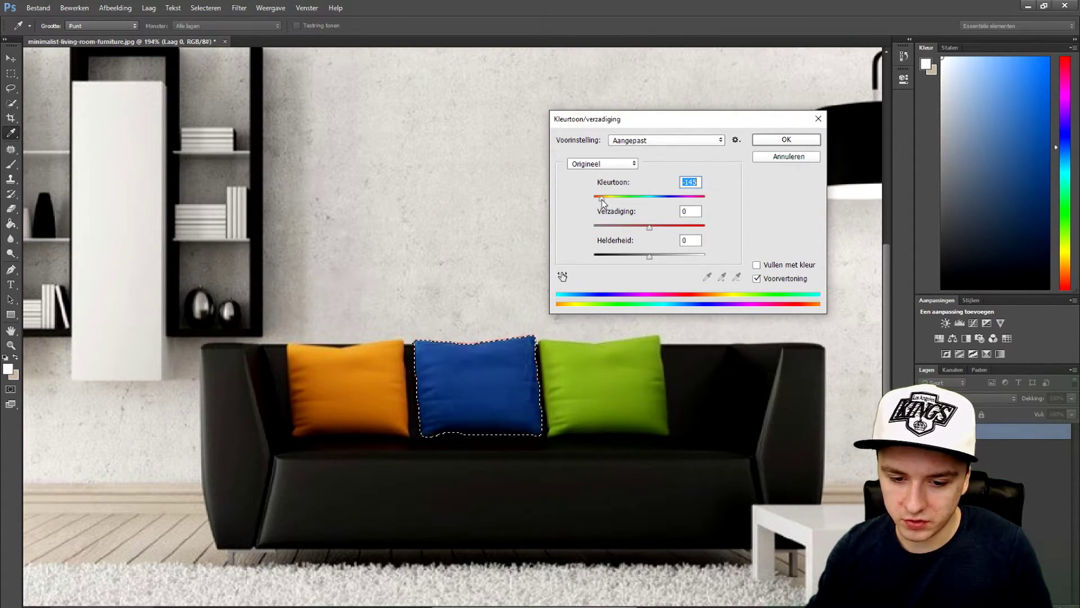
Step: Apply the blue hue to the pillow and deselect it
{"action": "left_click", "coordinate": [793, 144]}
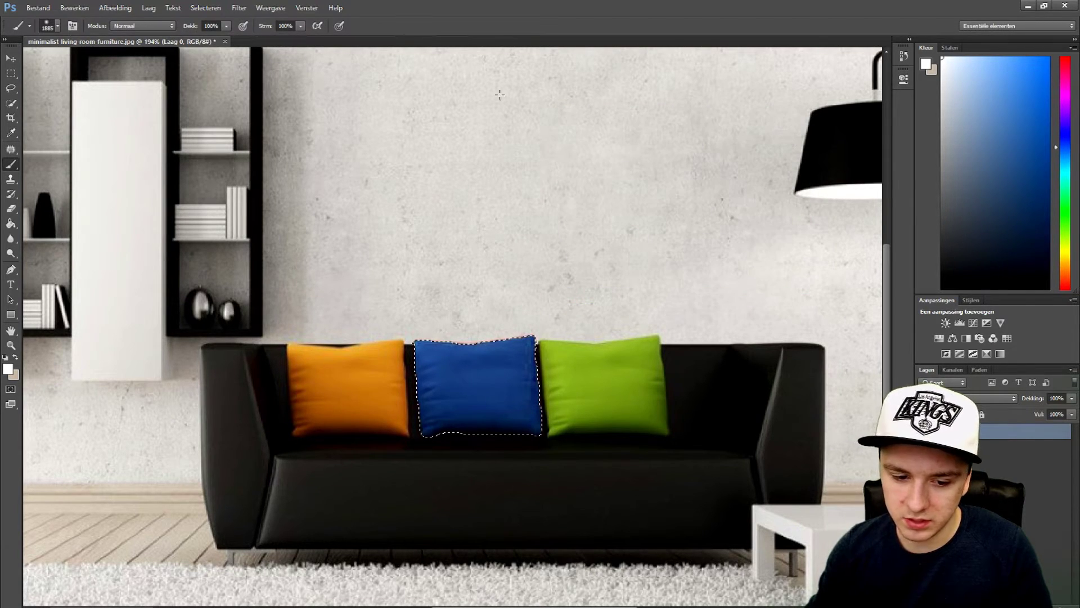
{"action": "left_click", "coordinate": [213, 11]}
{"action": "left_click", "coordinate": [216, 32]}
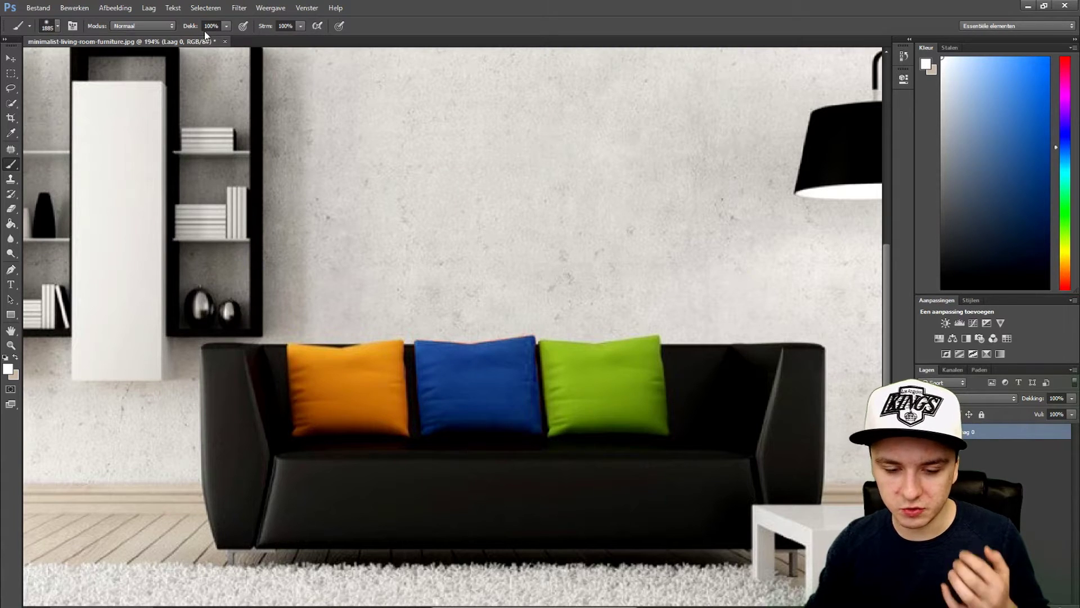
Step: Fit the whole photo on screen with Ctrl+0 and return to the Quick Selection tool
{"action": "key", "text": "ctrl+0"}
{"action": "key", "text": "w"}
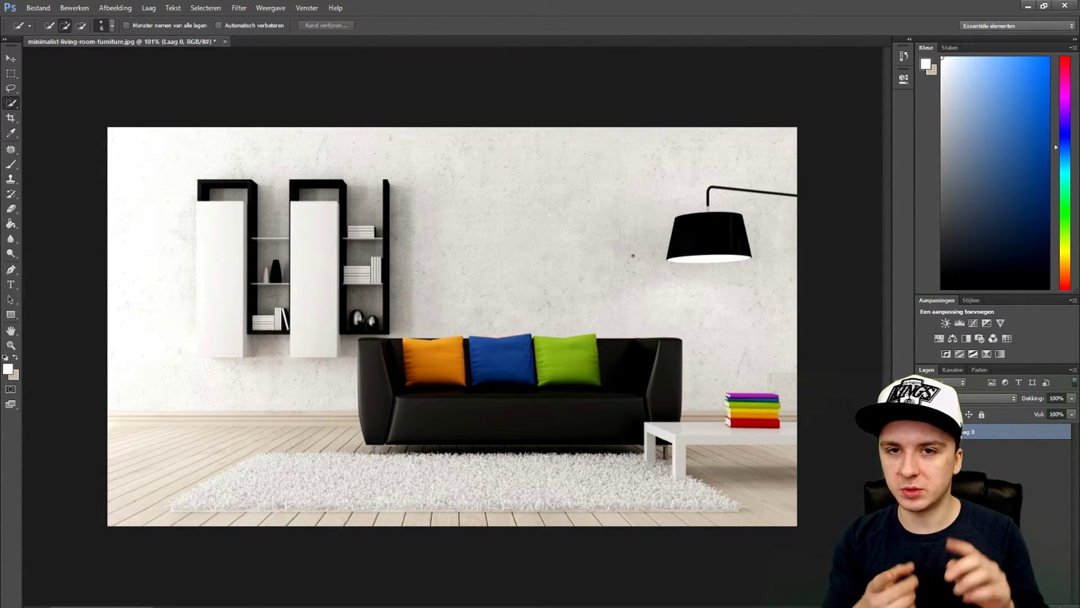
{"action": "scroll", "coordinate": [450, 328], "scroll_direction": "up", "scroll_amount": 1}
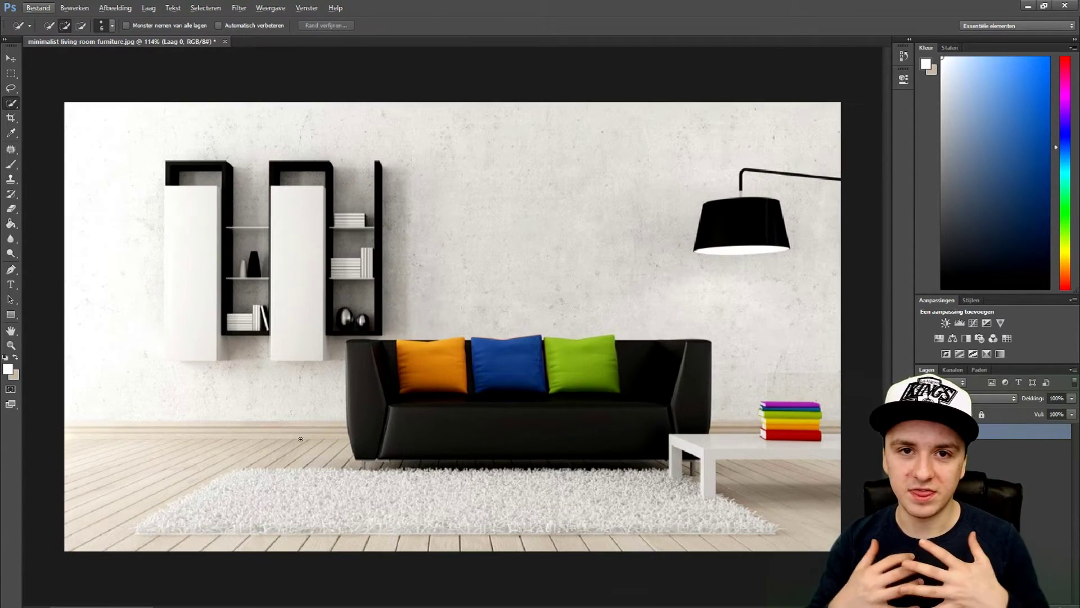
{"action": "key", "text": "Escape"}
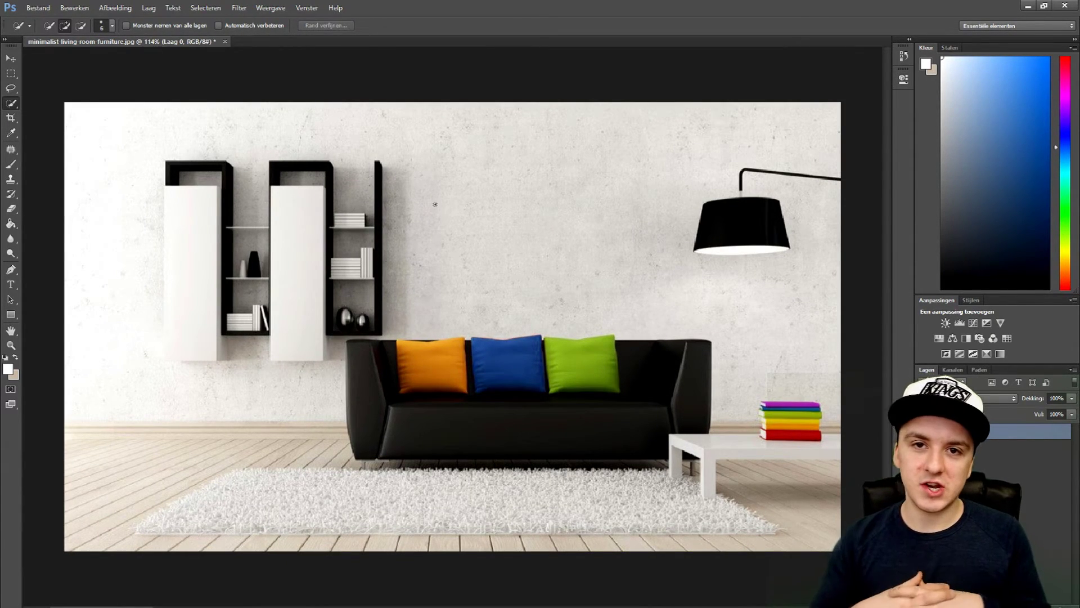